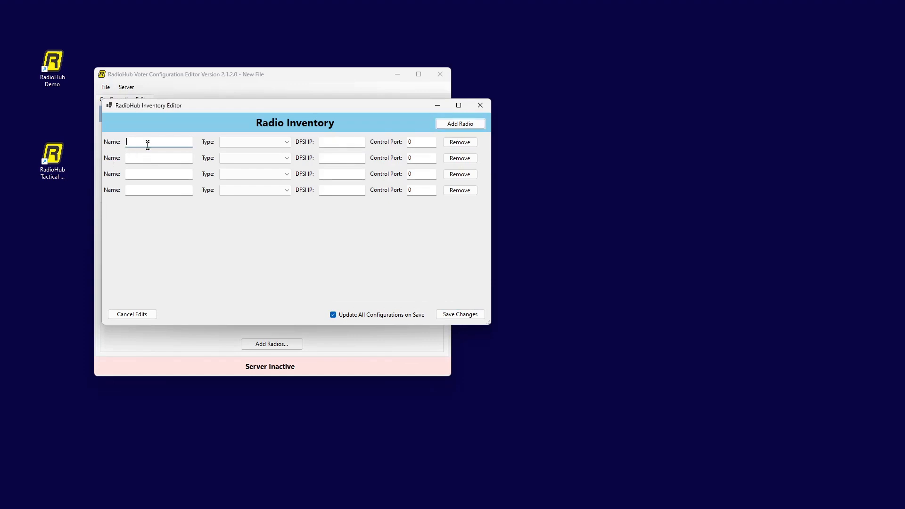
- Define the first inventory radio as MT4E-A, type Zetron MT-4E, with DFSI IP 10.0.20.11 and control port 50000
{"action": "type", "text": "MT4E-A"}
{"action": "key", "text": "Tab"}
{"action": "left_click", "coordinate": [284, 143]}
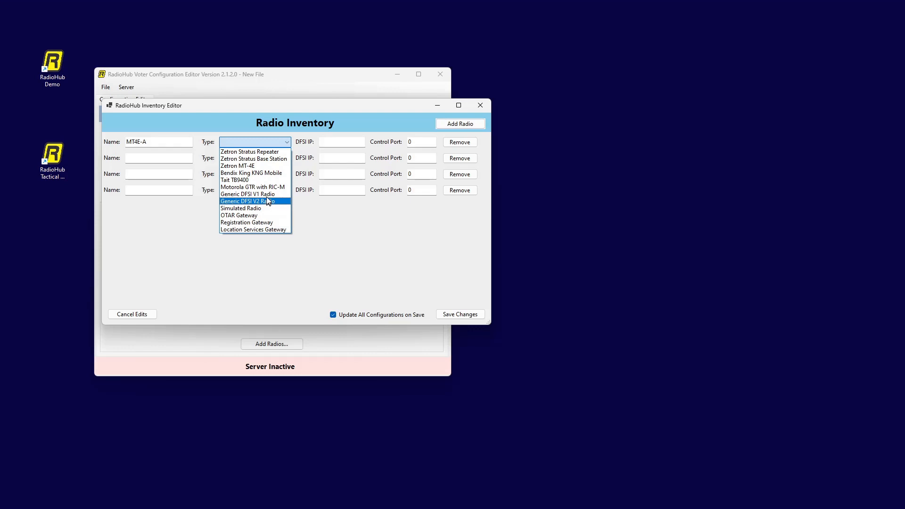
{"action": "left_click", "coordinate": [258, 167]}
{"action": "left_click", "coordinate": [340, 141]}
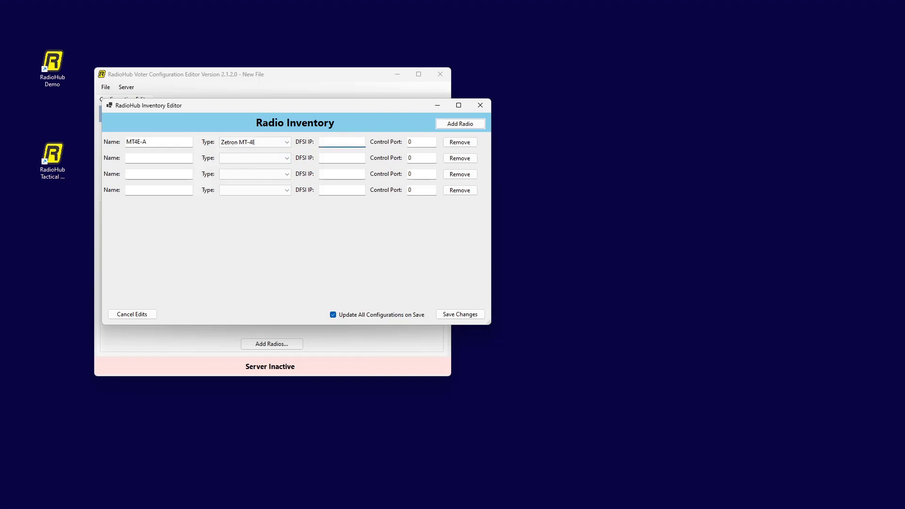
{"action": "type", "text": "10.0.20.11"}
{"action": "key", "text": "Tab"}
{"action": "type", "text": "50000"}
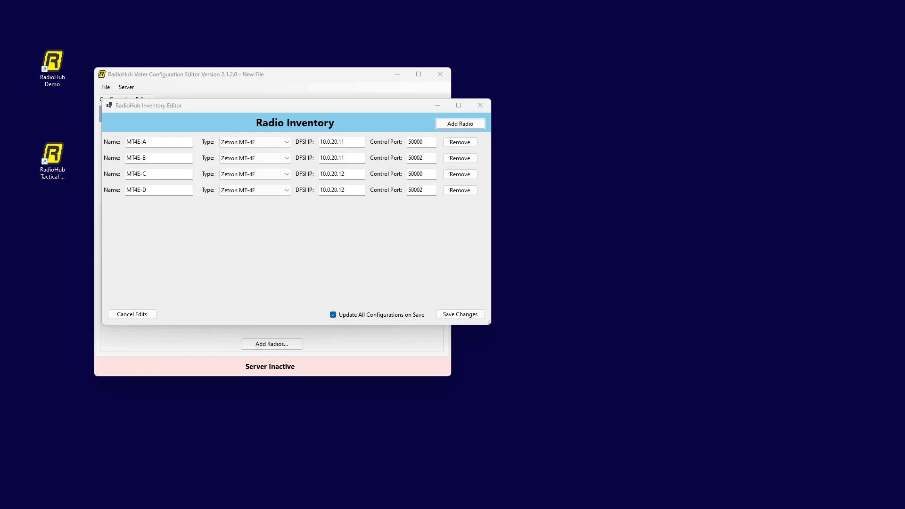
- Save the radio inventory changes and return to the configuration editor
{"action": "left_click", "coordinate": [447, 314]}
{"action": "left_click", "coordinate": [446, 314]}
{"action": "left_click", "coordinate": [519, 290]}
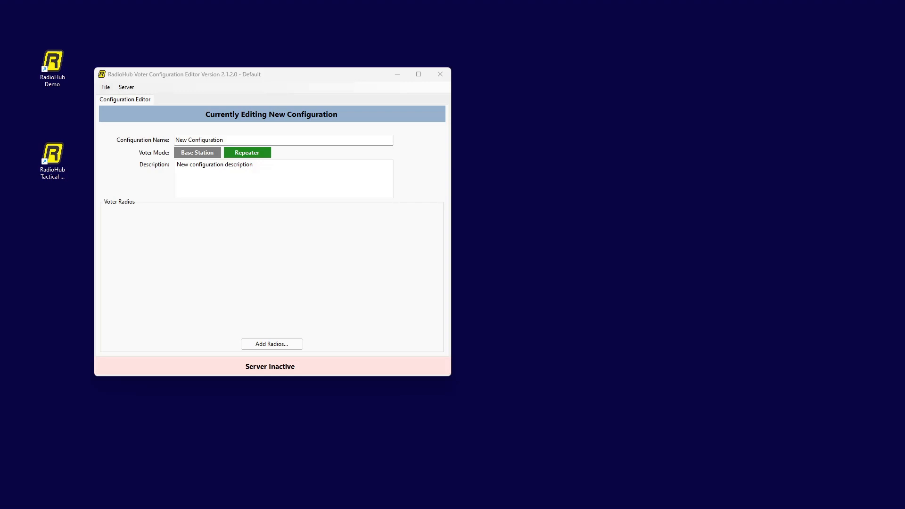
- Name the configuration "Marathon Exercise" and set its voter mode to Base Station
{"action": "left_click", "coordinate": [223, 140]}
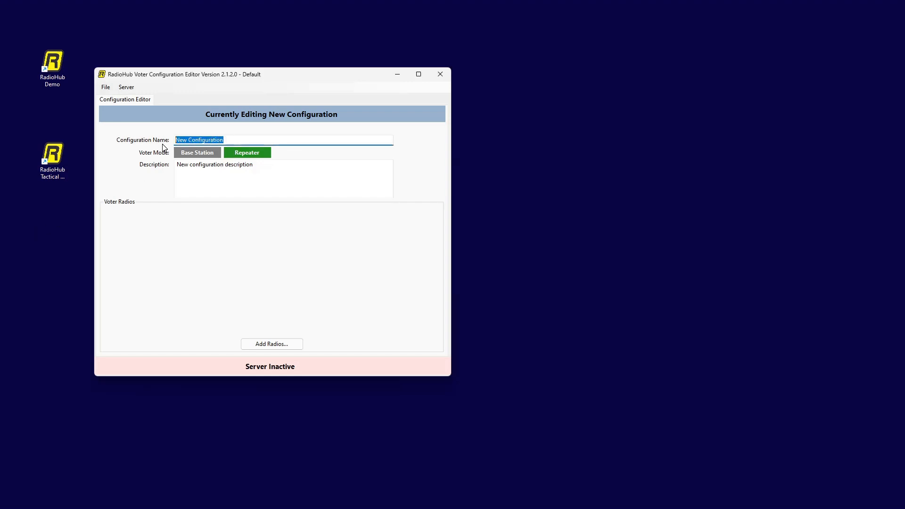
{"action": "type", "text": "Marathon Exercise"}
{"action": "left_click", "coordinate": [200, 153]}
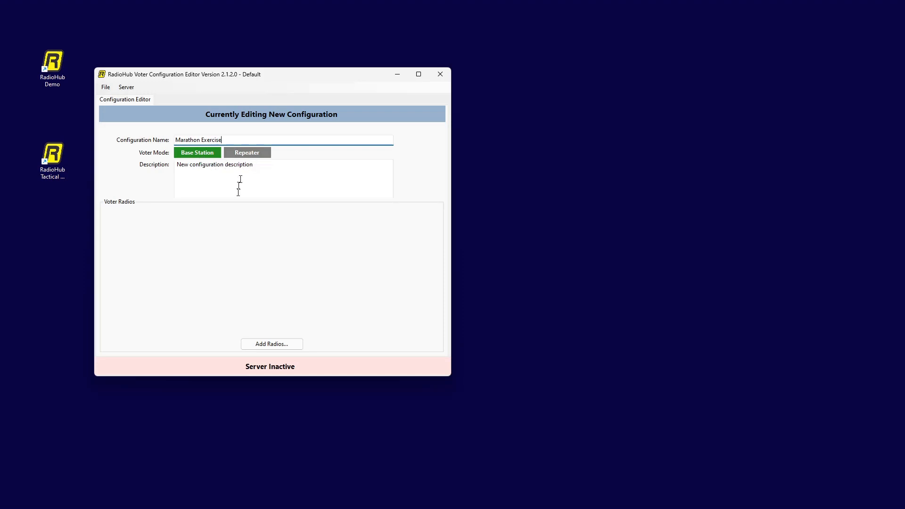
- Add the inventory radios MT4E-A, MT4E-B, MT4E-C and MT4E-D to the configuration's voter radios
{"action": "left_click", "coordinate": [260, 344]}
{"action": "left_click", "coordinate": [124, 143]}
{"action": "left_click", "coordinate": [124, 144]}
{"action": "left_click", "coordinate": [124, 153]}
{"action": "left_click", "coordinate": [124, 152]}
{"action": "left_click", "coordinate": [124, 161]}
{"action": "left_click", "coordinate": [124, 161]}
{"action": "left_click", "coordinate": [124, 169]}
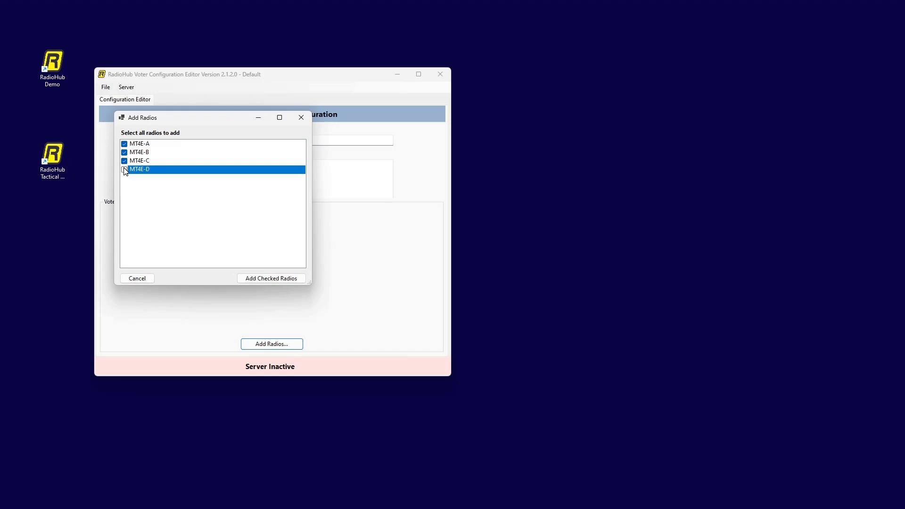
{"action": "left_click", "coordinate": [124, 169]}
{"action": "left_click", "coordinate": [268, 279]}
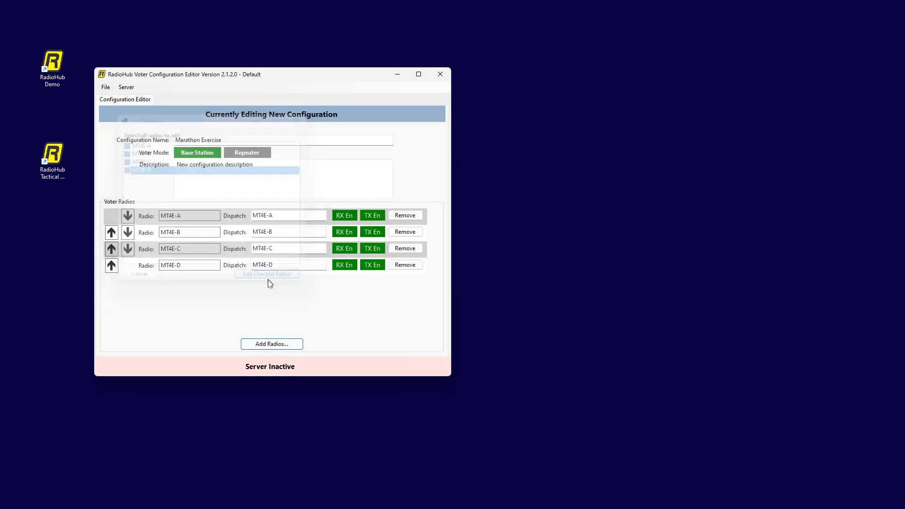
- Set the dispatch names of radios MT4E-A to MT4E-D to Command Truck, First Aid, Finish Line and Media Tent
{"action": "left_click", "coordinate": [281, 215]}
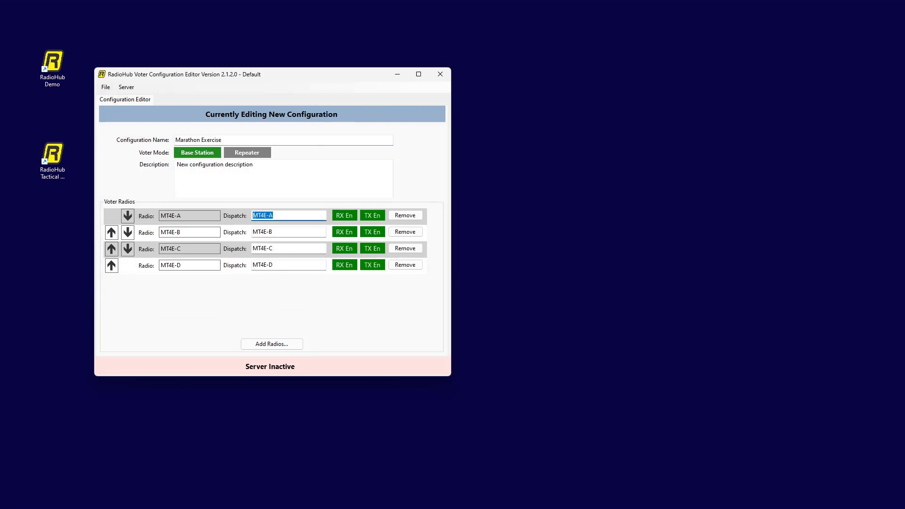
{"action": "type", "text": "Command Truck"}
{"action": "key", "text": "Tab"}
{"action": "type", "text": "First Aid"}
{"action": "key", "text": "Tab"}
{"action": "type", "text": "Finish Line"}
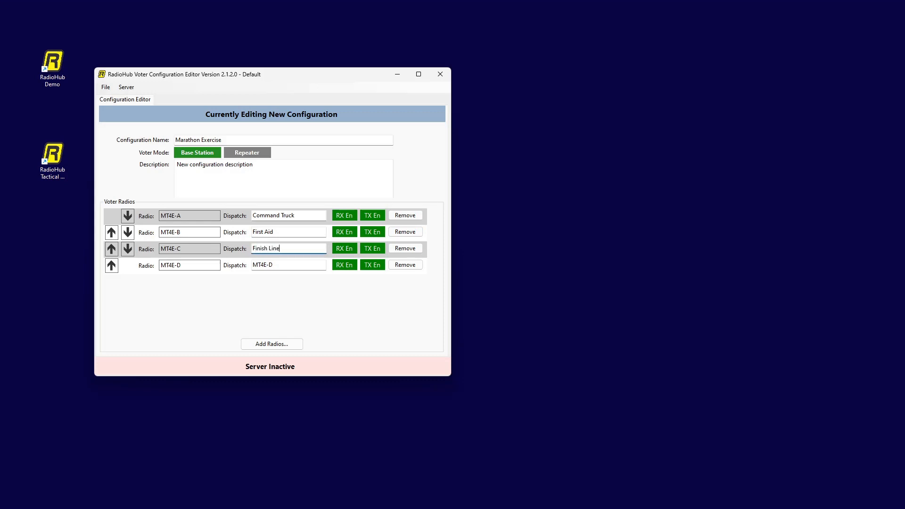
{"action": "key", "text": "Tab"}
{"action": "key", "text": "Tab"}
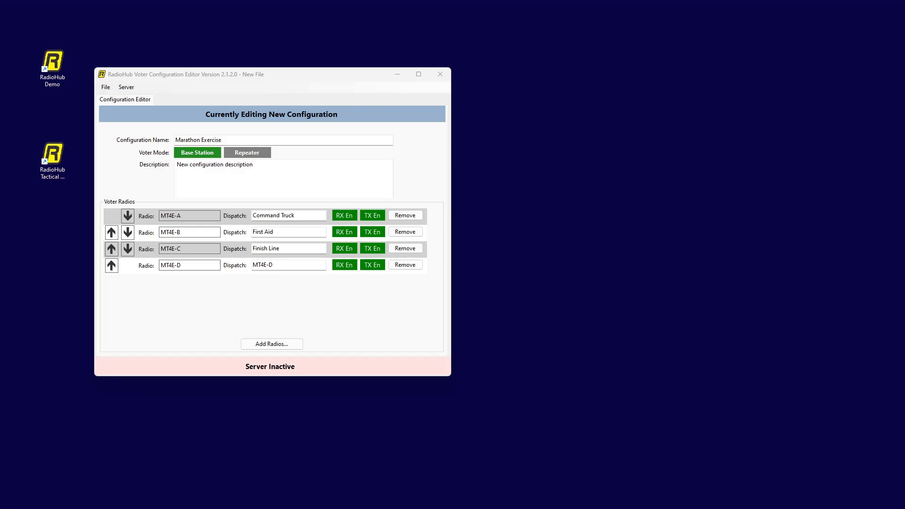
{"action": "left_click", "coordinate": [284, 264]}
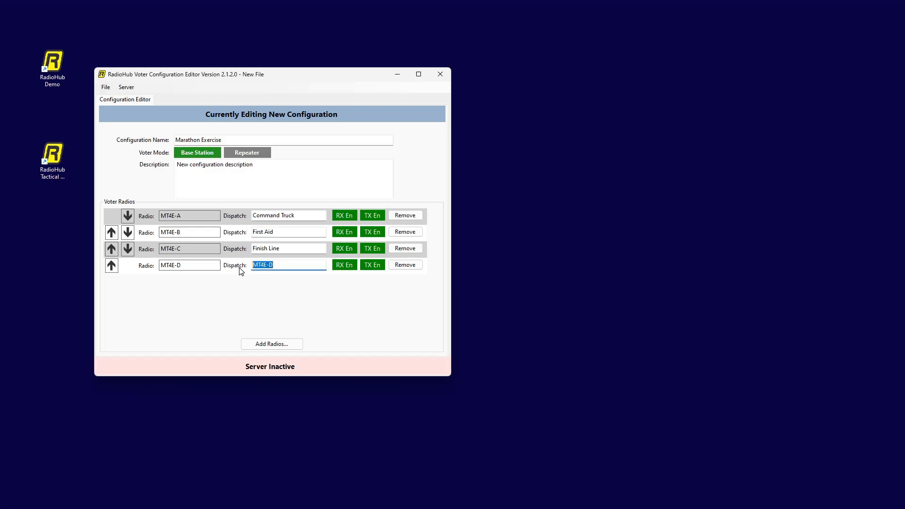
{"action": "type", "text": "Media Tent"}
- Save the voter configuration as a file named test in the config folder
{"action": "left_click", "coordinate": [105, 87]}
{"action": "left_click", "coordinate": [121, 119]}
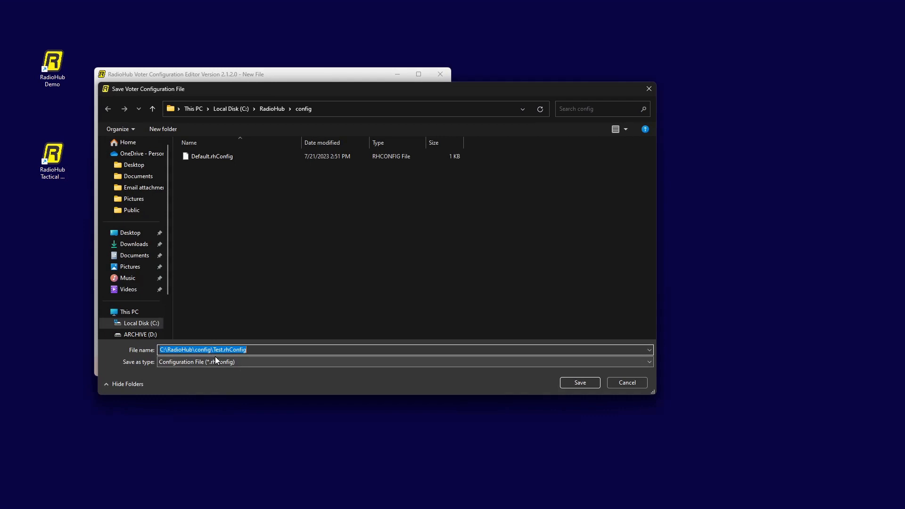
{"action": "type", "text": "test"}
{"action": "left_click", "coordinate": [580, 382]}
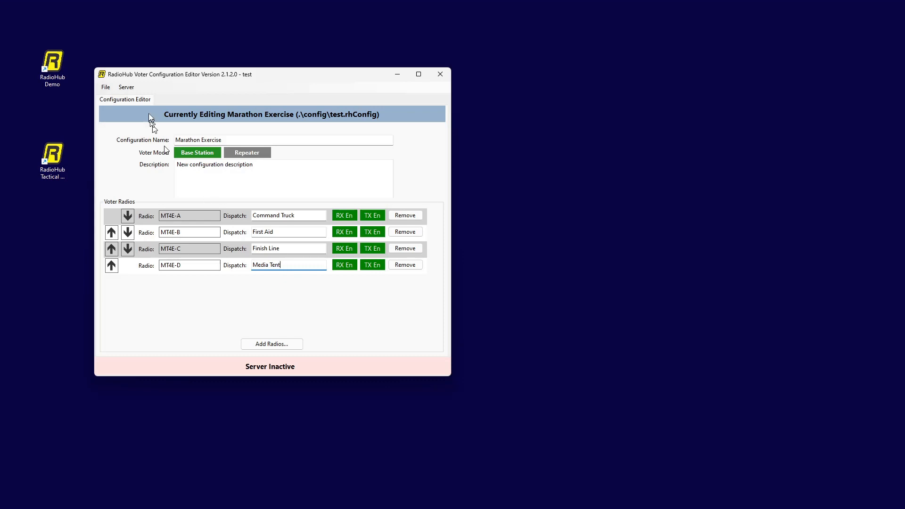
- Start the server with the Marathon Exercise configuration and open the Tactical Radio Console
{"action": "left_click", "coordinate": [126, 88]}
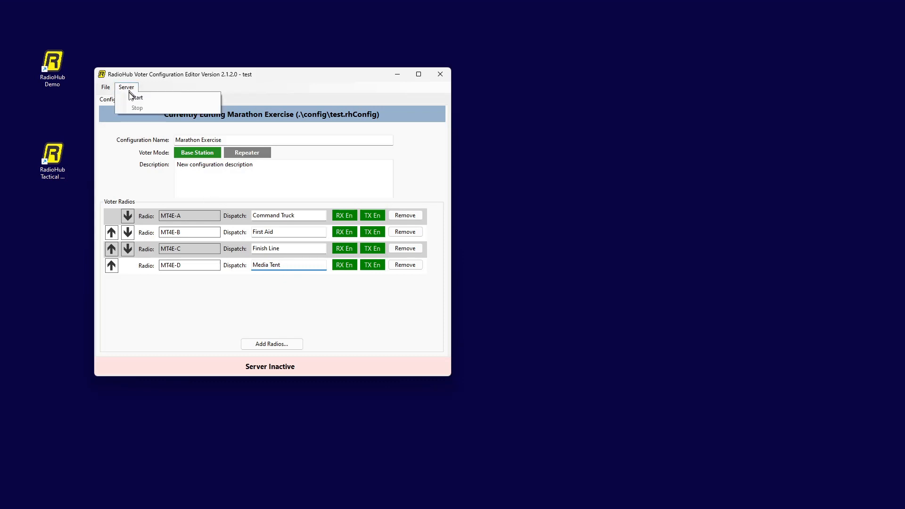
{"action": "left_click", "coordinate": [137, 98]}
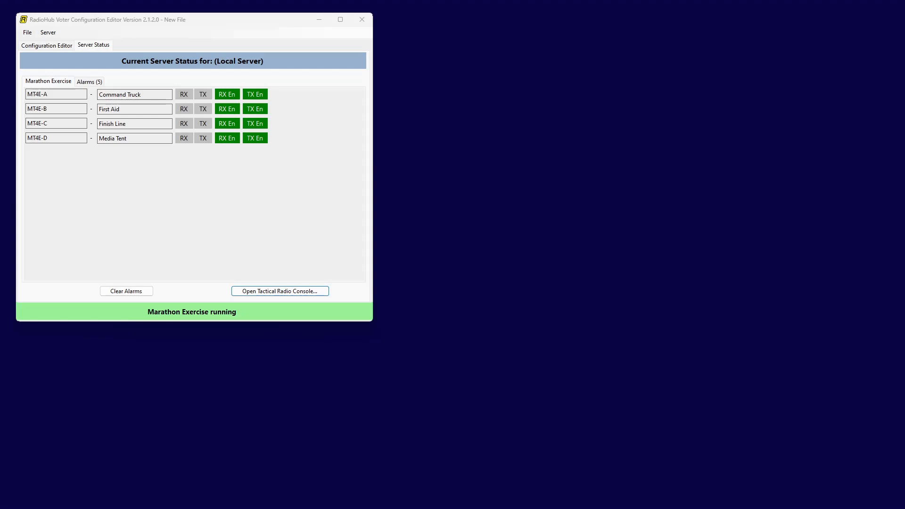
{"action": "left_click", "coordinate": [297, 291]}
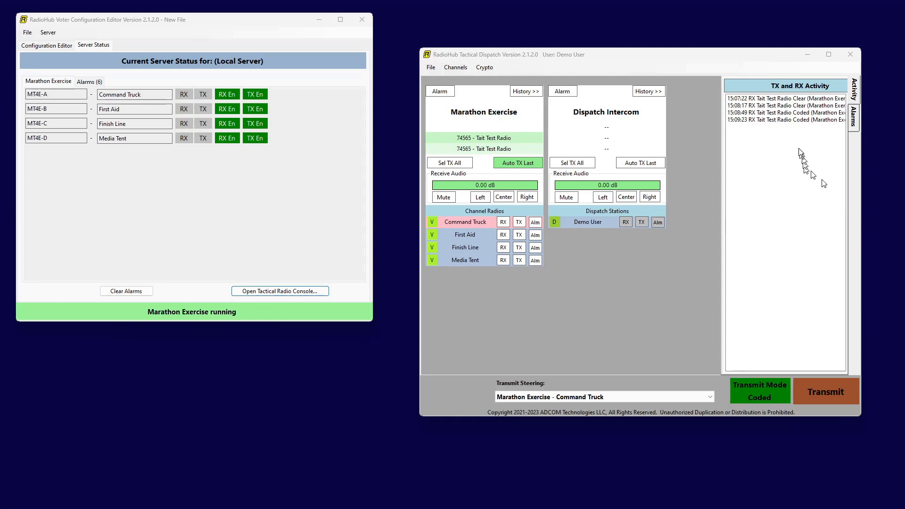
- Select the latest coded reception in the TX and RX activity log and close the Tactical Dispatch console
{"action": "left_click", "coordinate": [800, 121]}
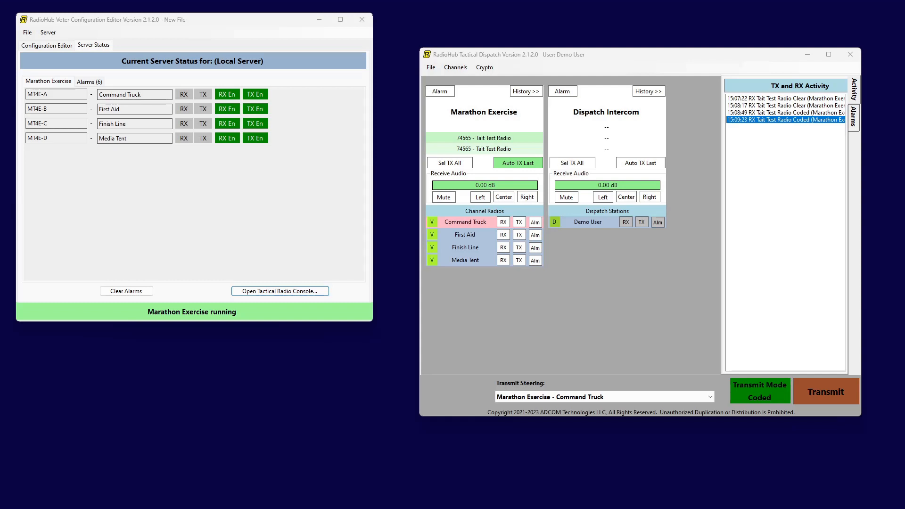
{"action": "left_click", "coordinate": [851, 54]}
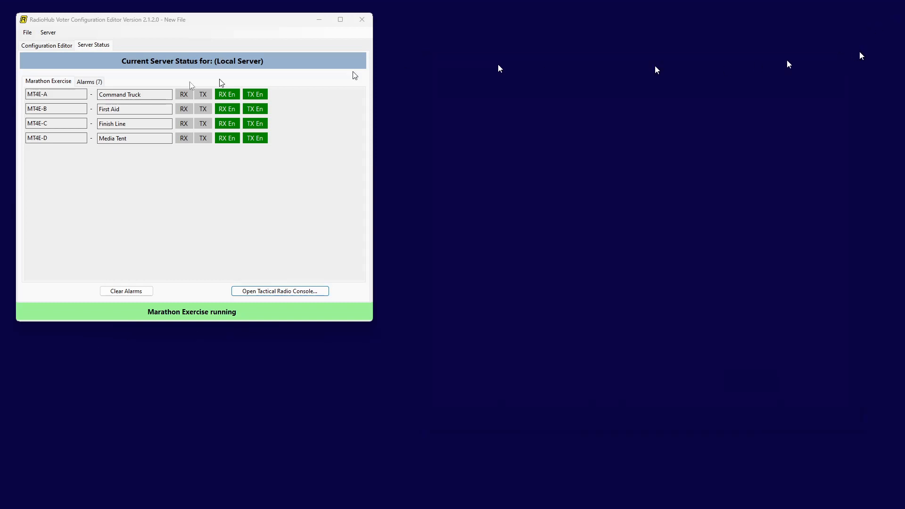
- Stop the running server and close the Voter Configuration Editor
{"action": "left_click", "coordinate": [52, 34]}
{"action": "left_click", "coordinate": [62, 53]}
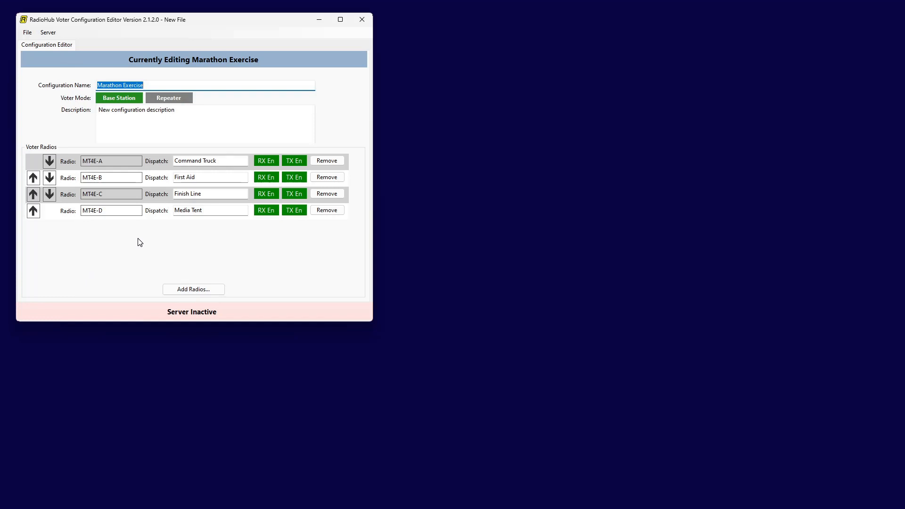
{"action": "left_click", "coordinate": [369, 20]}
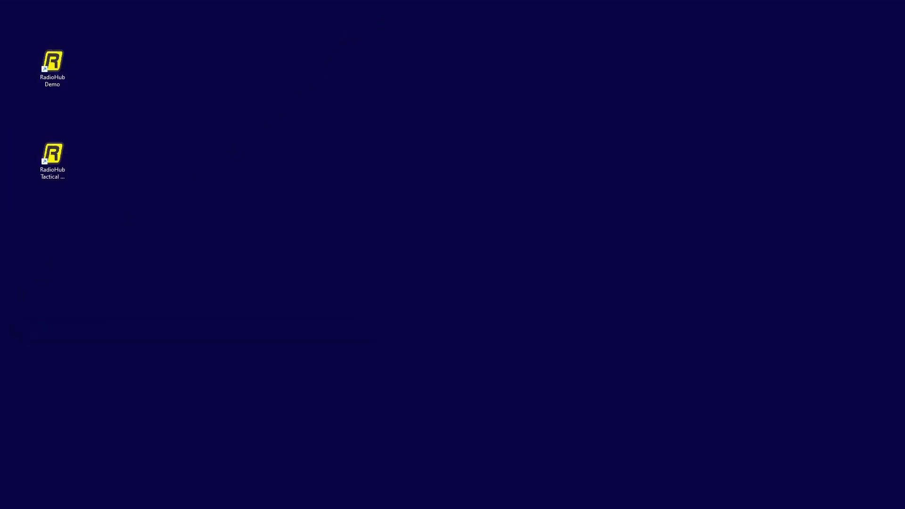